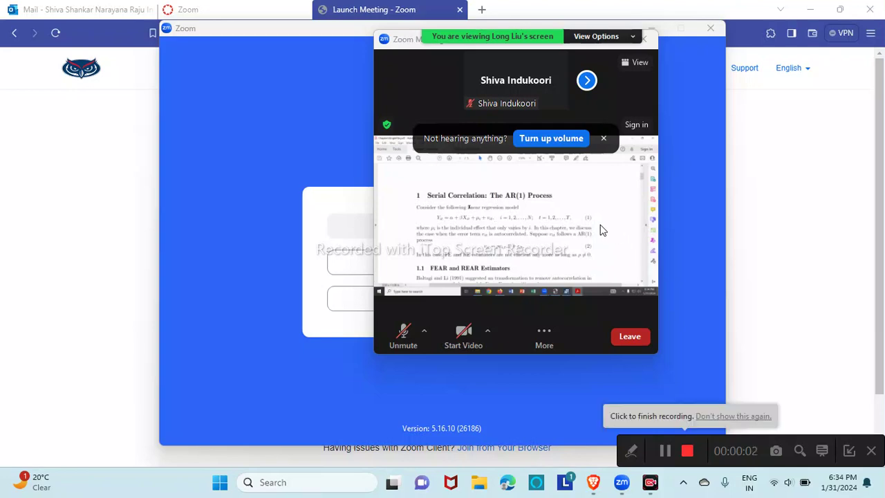
# - Expand the Zoom meeting to full screen, browse the participant videos and move their panel off the shared document
pyautogui.doubleClick(600, 230)
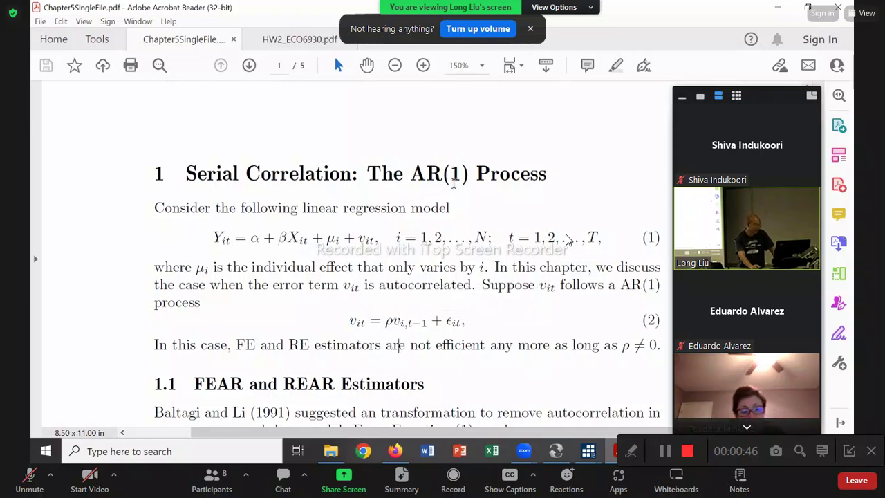
pyautogui.moveTo(761, 95); pyautogui.dragTo(770, 50)
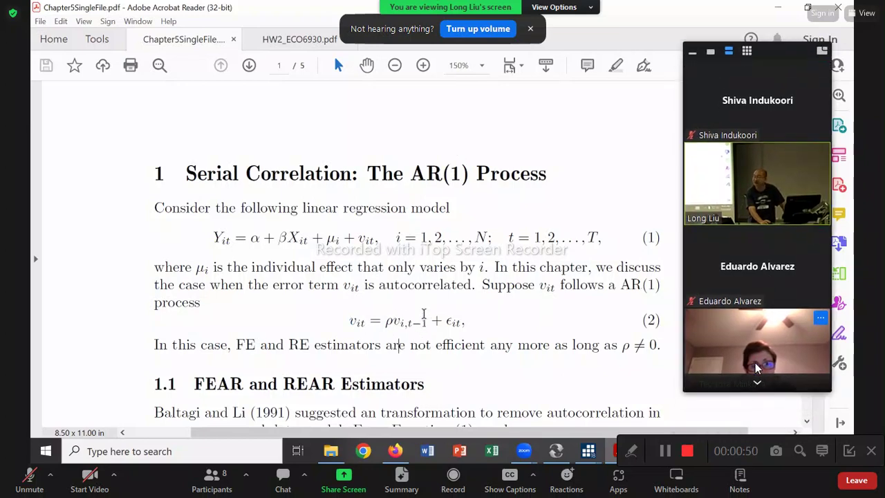
pyautogui.click(757, 385)
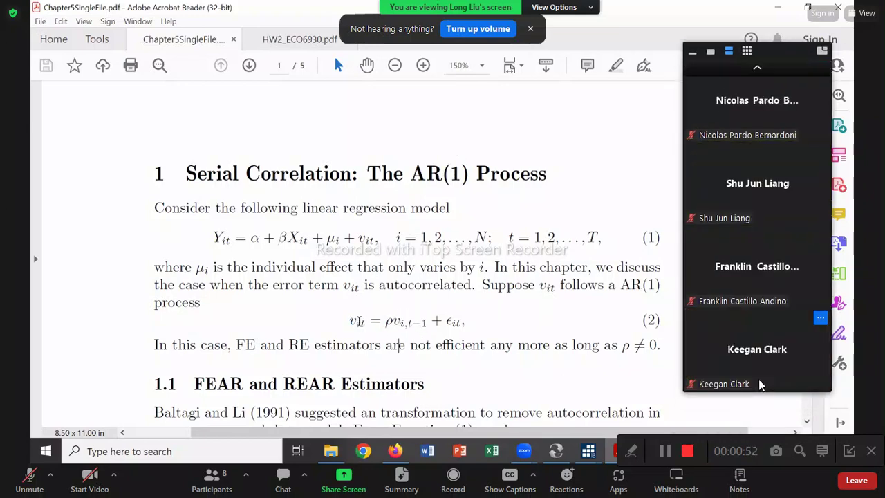
pyautogui.click(758, 71)
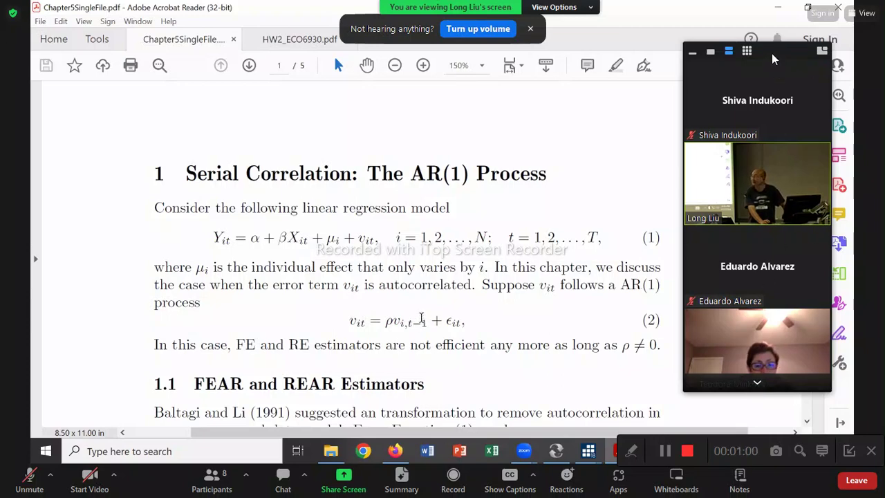
pyautogui.moveTo(769, 50); pyautogui.dragTo(884, 45)
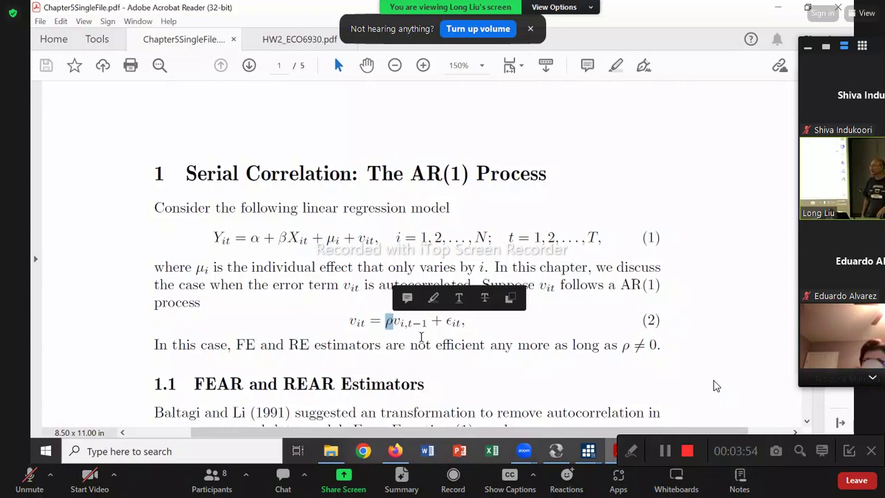
# - Adjust the system volume, raising it and lowering it again
pyautogui.press('XF86AudioRaiseVolume')
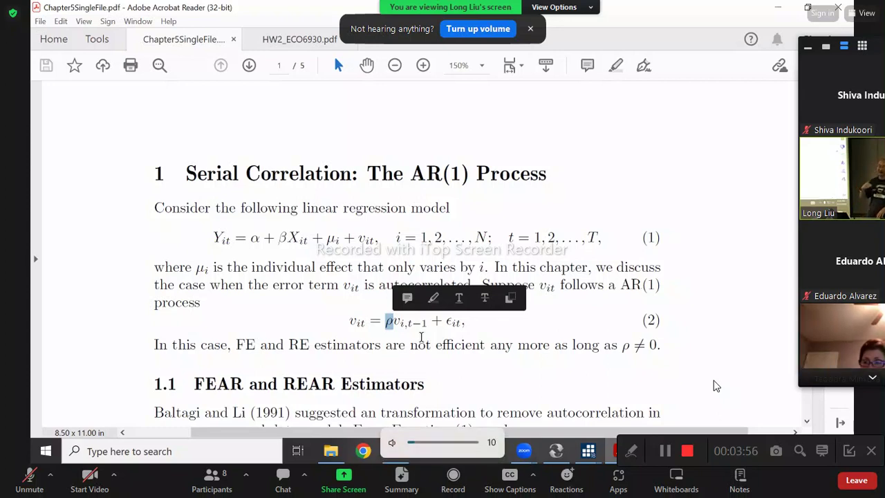
pyautogui.press('XF86AudioLowerVolume')
pyautogui.press('XF86AudioLowerVolume')
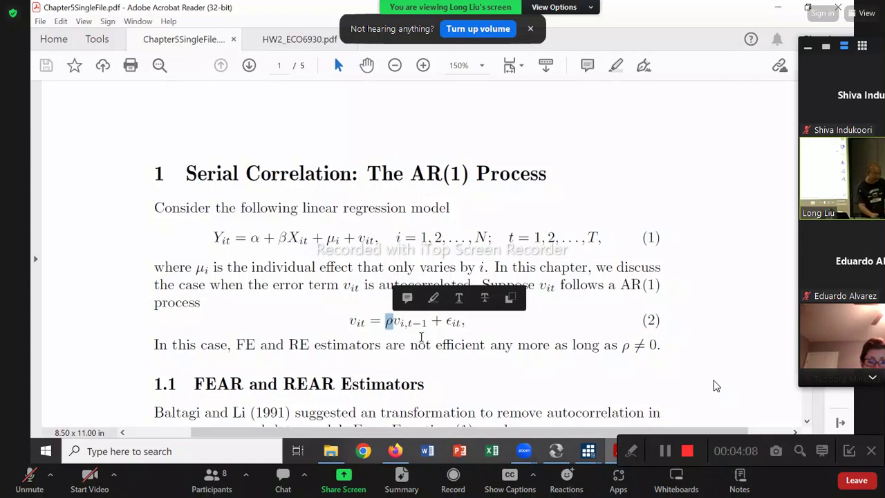
# - Highlight the ρ coefficient in the AR(1) equation (2) of Chapter5SingleFile.pdf
pyautogui.click(425, 345)
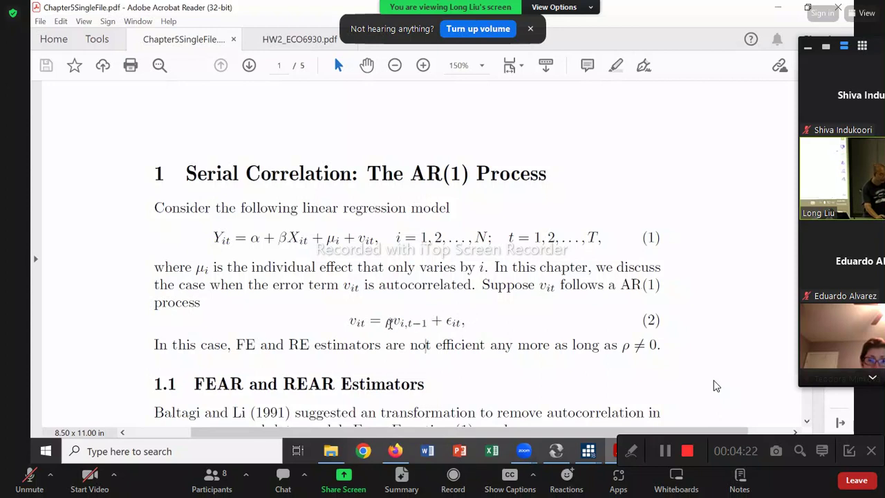
pyautogui.moveTo(385, 323); pyautogui.dragTo(397, 331)
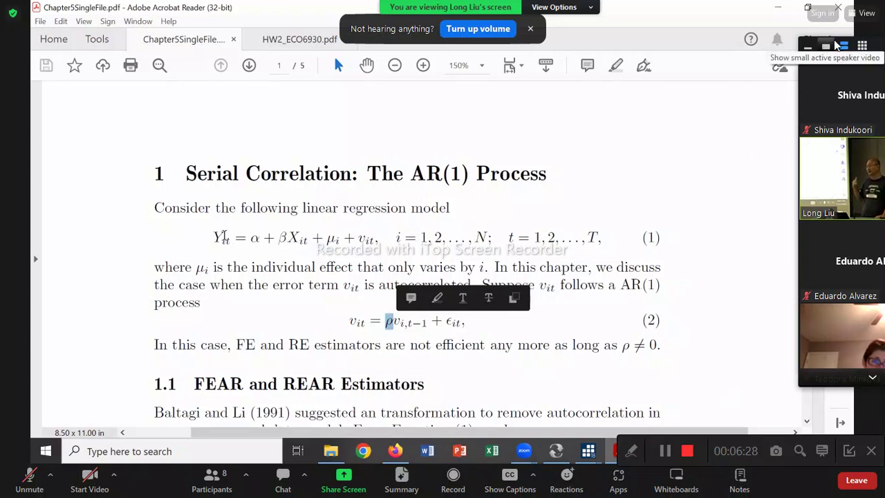
# - Move the participant video panel clear of the document text and collapse it to hide the thumbnails
pyautogui.moveTo(836, 46); pyautogui.dragTo(776, 179)
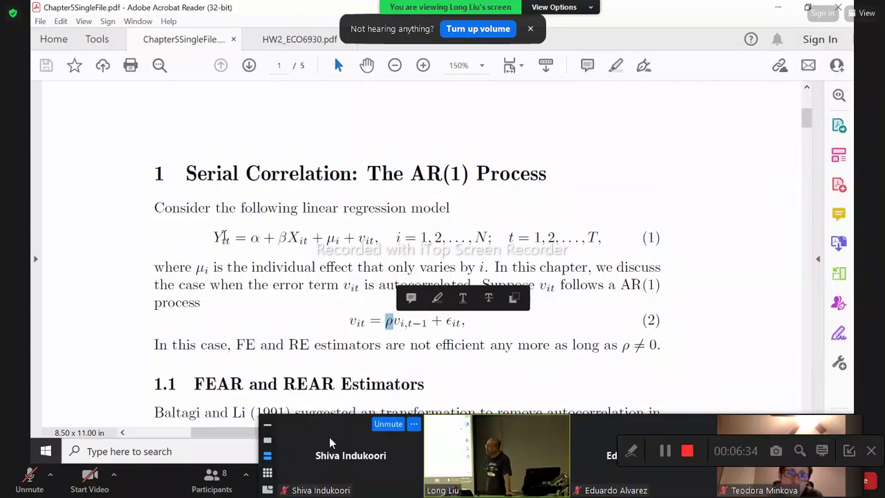
pyautogui.click(267, 428)
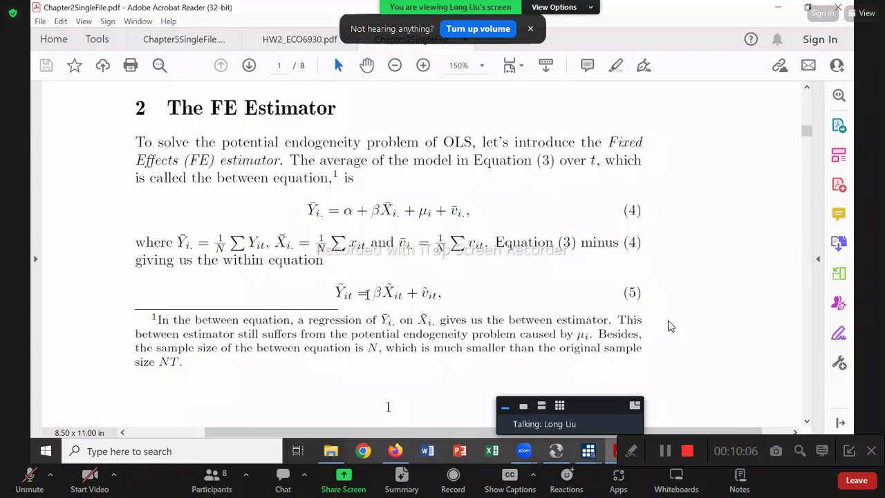
# - Highlight within equation (5) in Chapter2SingleFile.pdf, clear the selection and return to Chapter5SingleFile.pdf
pyautogui.moveTo(337, 288); pyautogui.dragTo(455, 296)
pyautogui.click(486, 329)
pyautogui.click(184, 40)
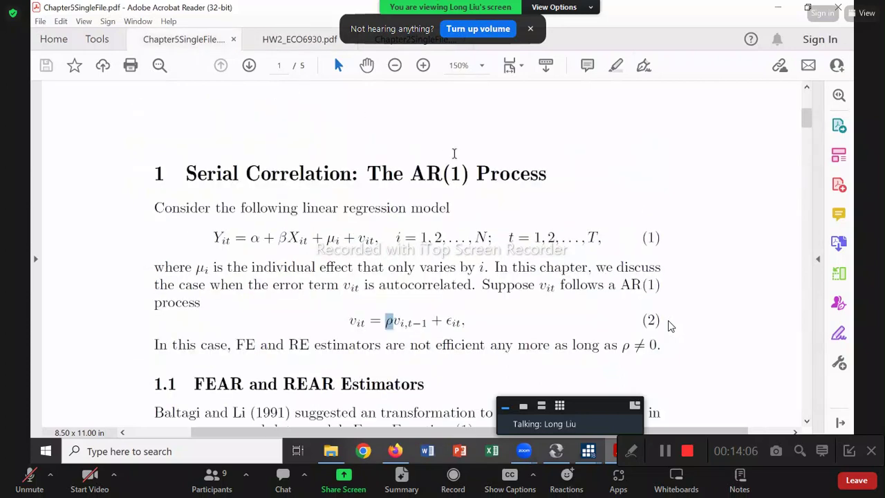
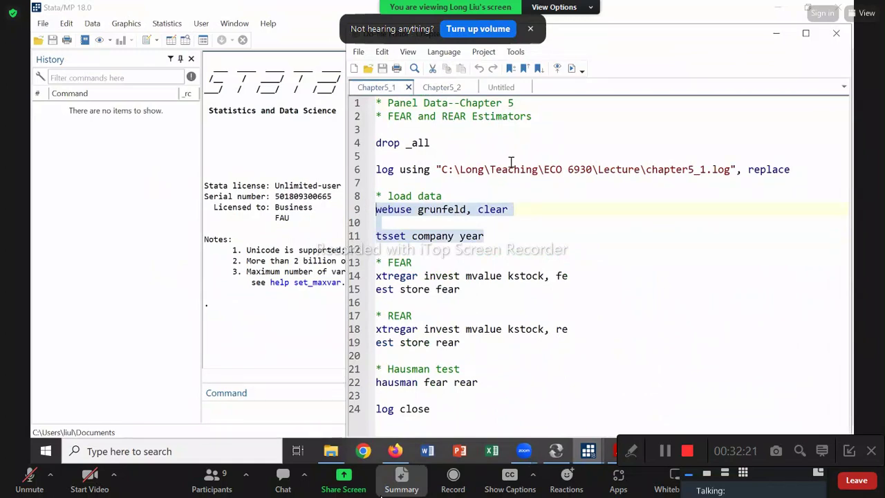
# - Switch to File Explorer and open the Panel Data ECO6930 course folder through its shortcut on the OneDrive Desktop
pyautogui.press('super+e')
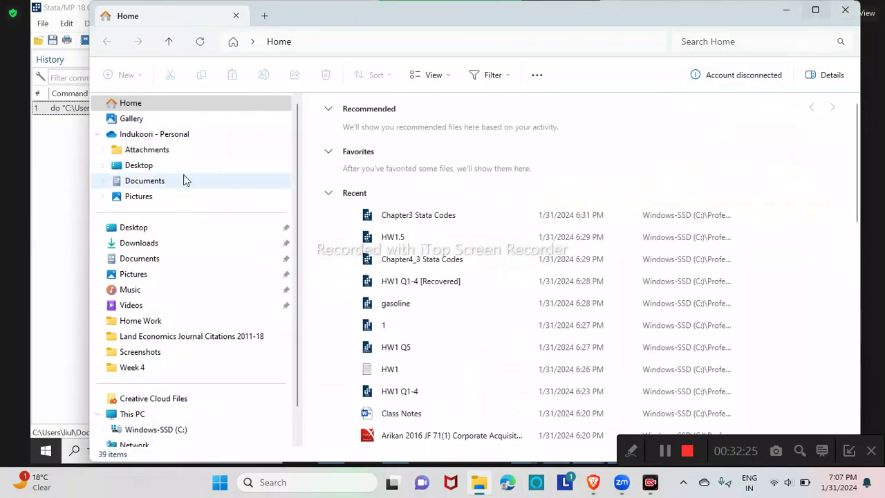
pyautogui.click(142, 166)
pyautogui.click(393, 163)
pyautogui.press('r')
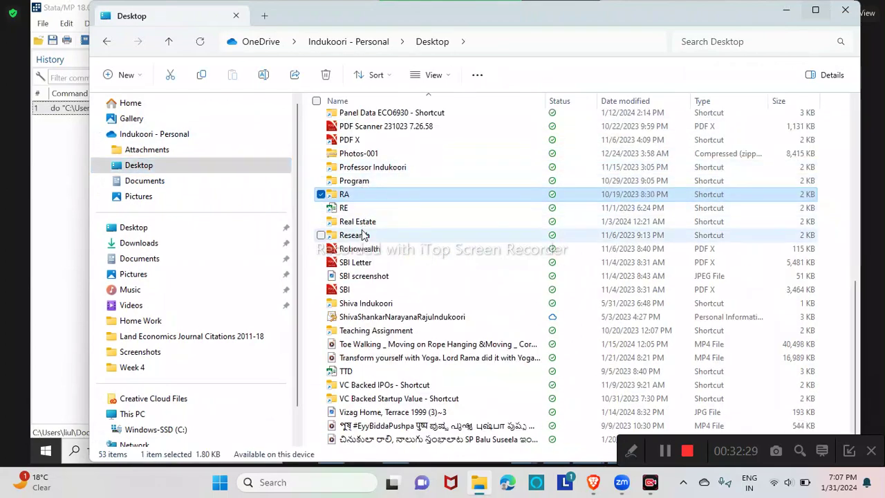
pyautogui.scroll(10, 363, 238)
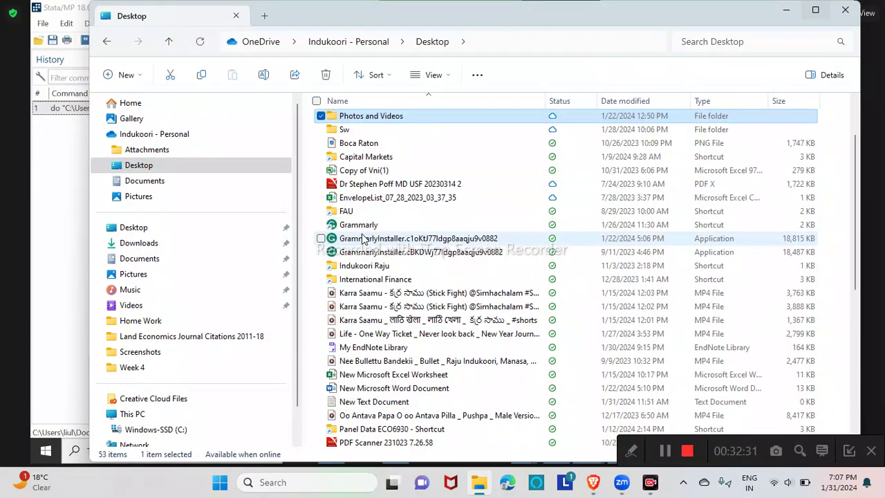
pyautogui.click(342, 116)
pyautogui.press('p')
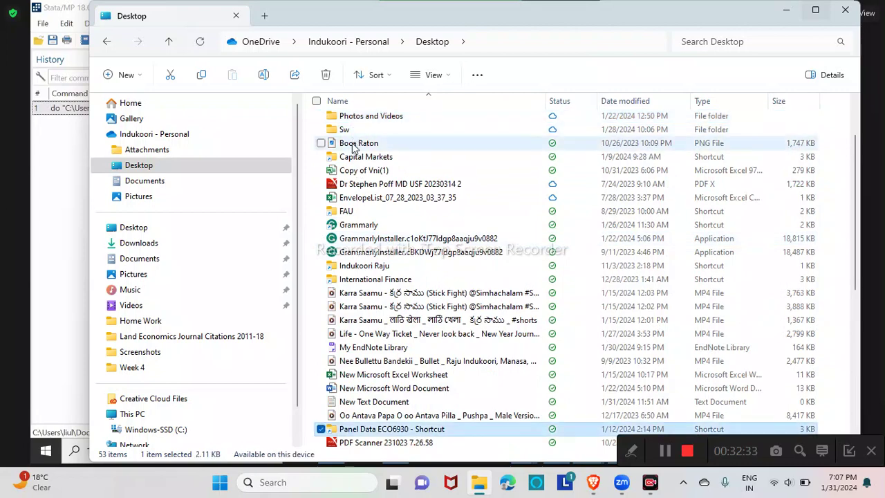
pyautogui.press('Return')
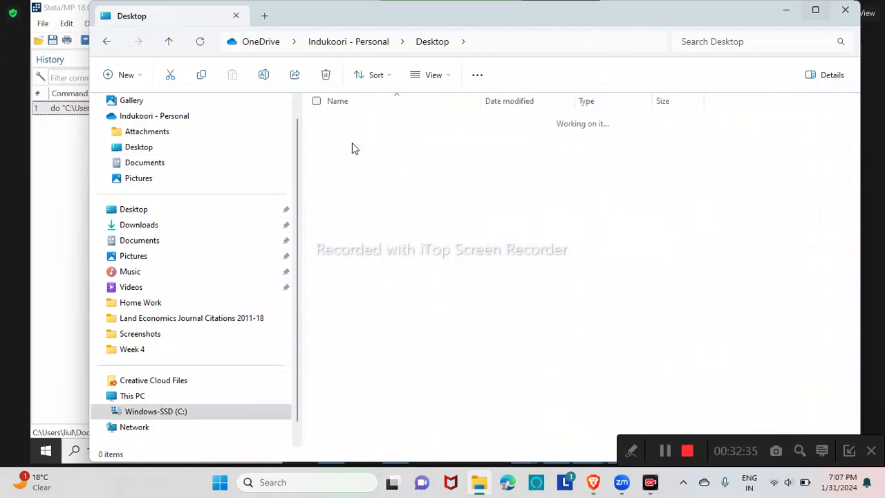
# - Check the Home Work subfolder, return to Panel Data ECO6930 and open the Home Work Stata SMCL log
pyautogui.doubleClick(356, 121)
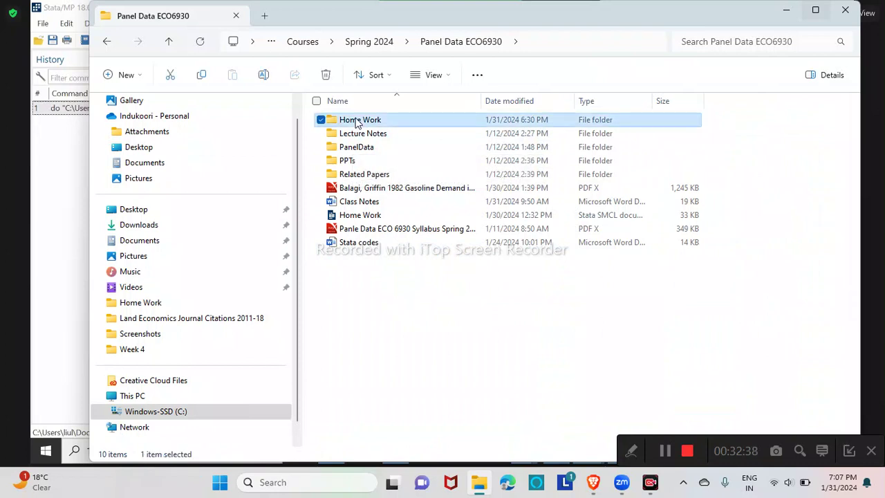
pyautogui.click(107, 43)
pyautogui.doubleClick(360, 216)
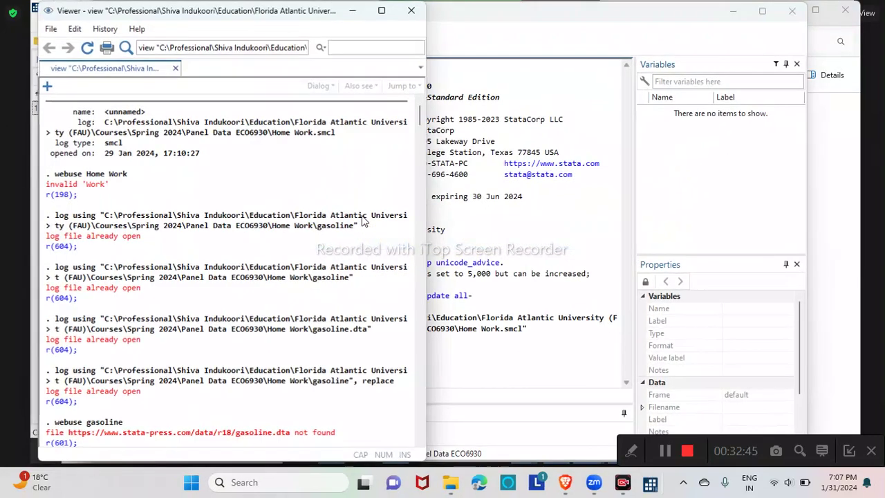
# - Look at the main Stata window, and minimize it, File Explorer and the log viewer to get back to the Zoom meeting
pyautogui.hotkey('alt', 'Tab')
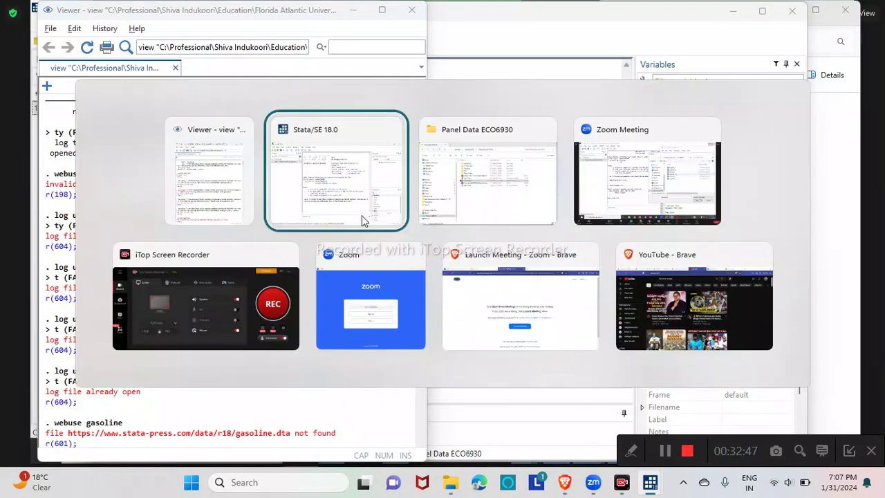
pyautogui.click(362, 215)
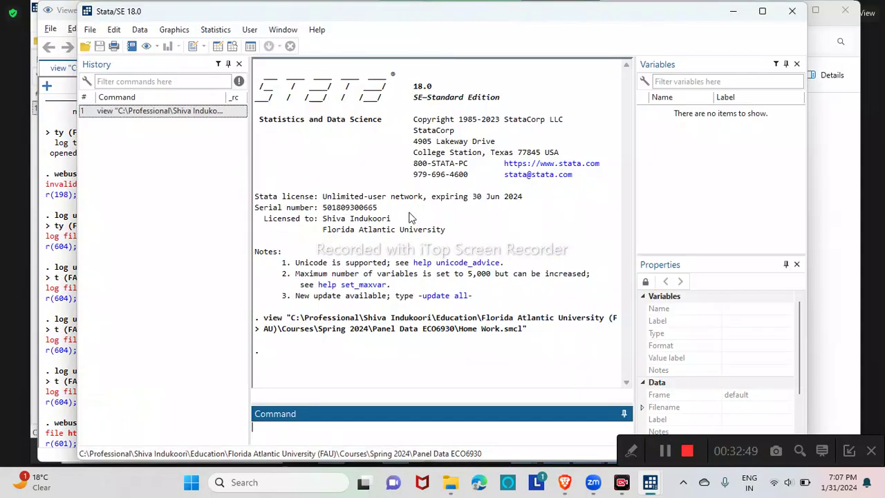
pyautogui.click(734, 11)
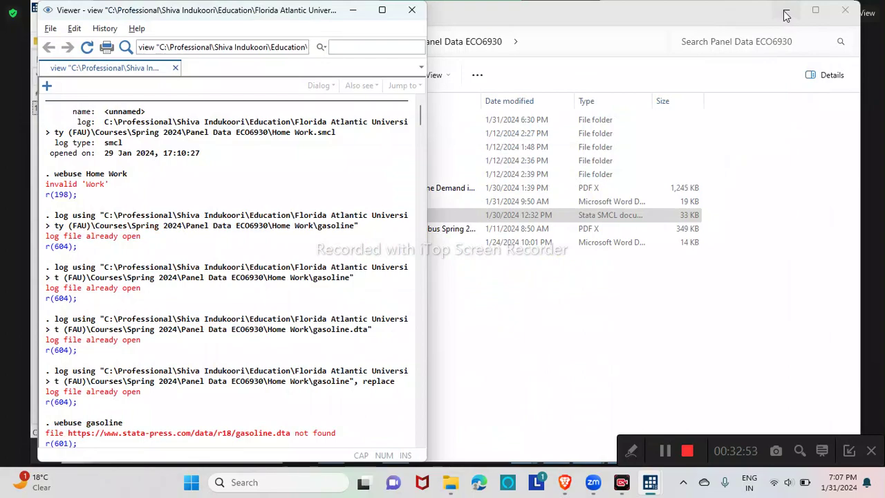
pyautogui.click(786, 15)
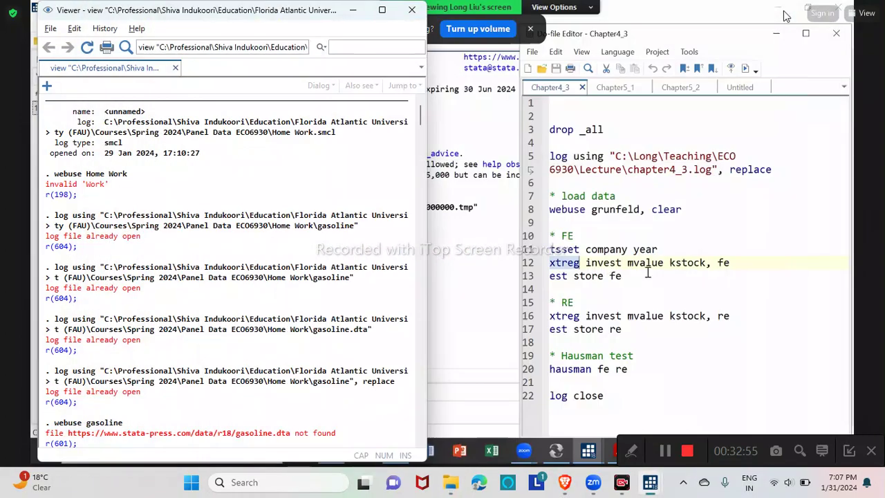
pyautogui.click(353, 11)
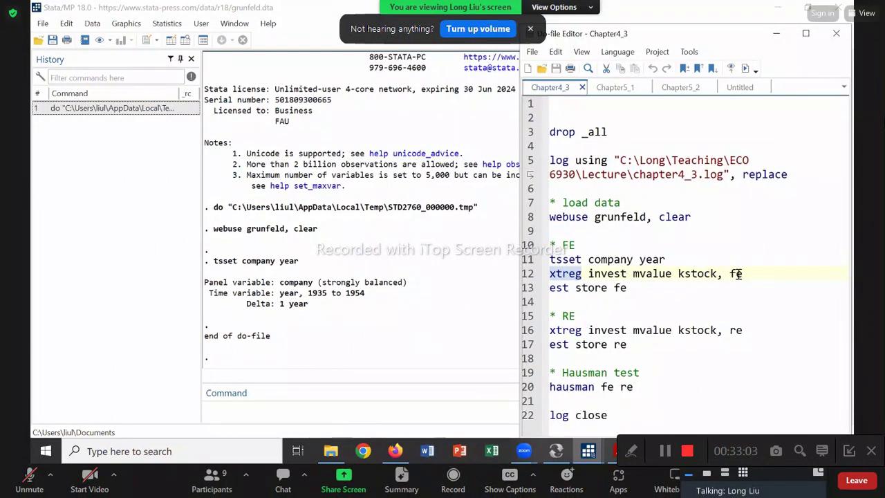
# - Highlight the est store fe line, the two RE estimation lines and the hausman fe re line in the Chapter4_3 do-file
pyautogui.moveTo(627, 287); pyautogui.dragTo(549, 289)
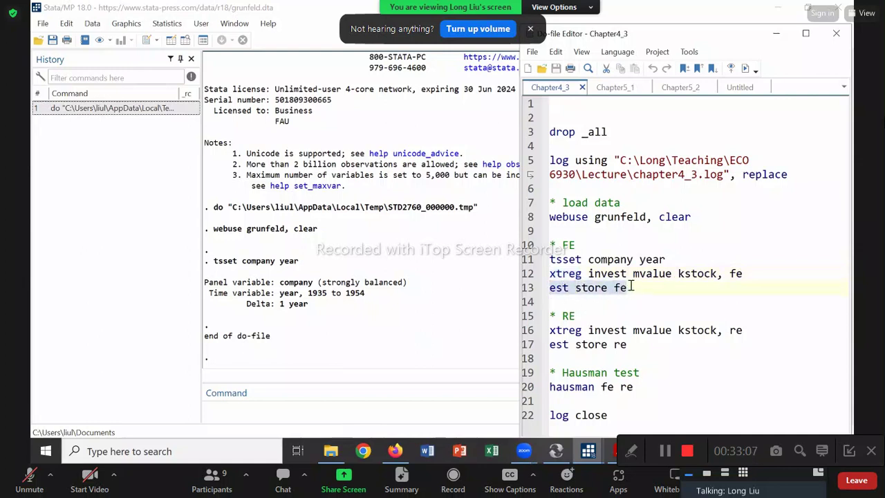
pyautogui.moveTo(635, 346); pyautogui.dragTo(550, 330)
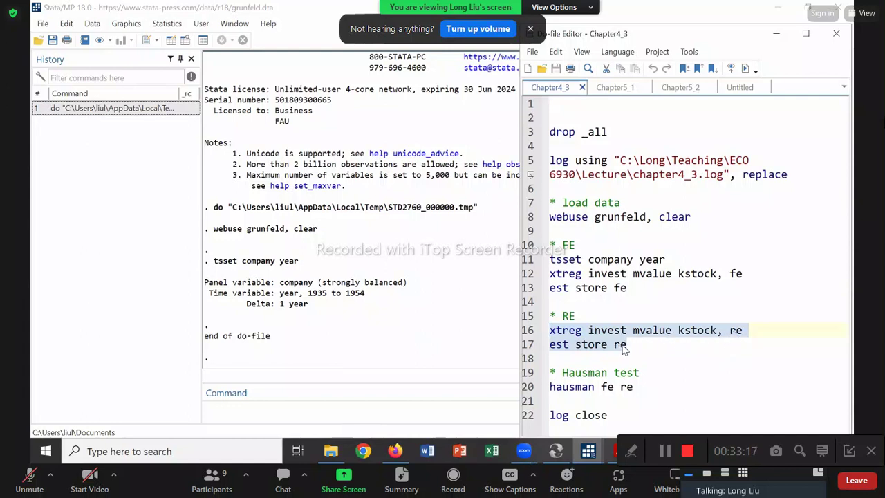
pyautogui.moveTo(634, 388); pyautogui.dragTo(550, 388)
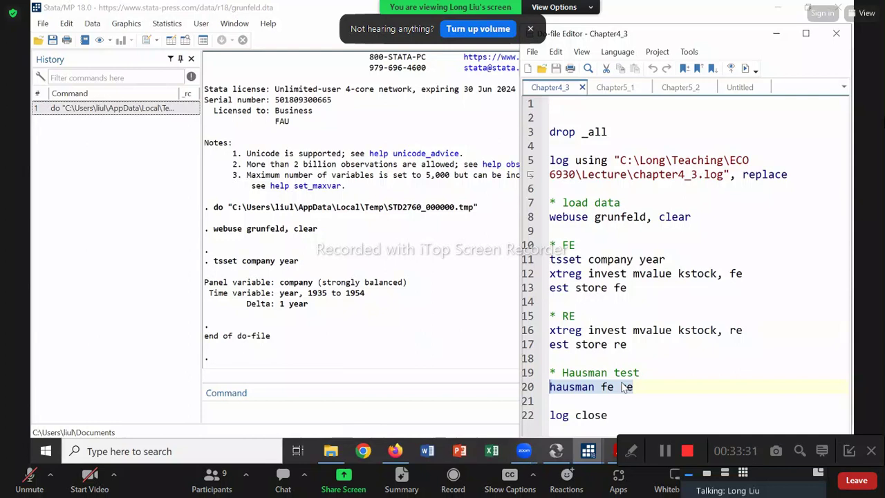
# - Run the FEAR lines of the Chapter5_1 do-file: xtregar invest mvalue kstock, fe and est store fear
pyautogui.click(613, 87)
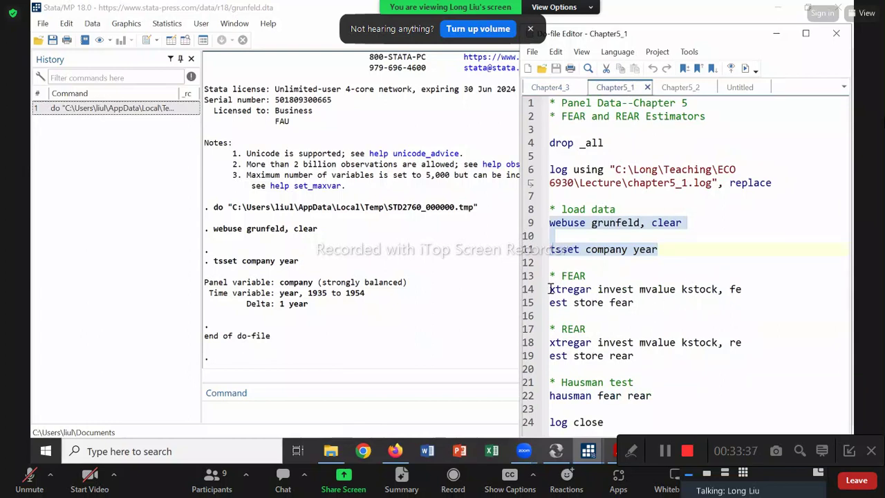
pyautogui.moveTo(744, 289); pyautogui.dragTo(551, 291)
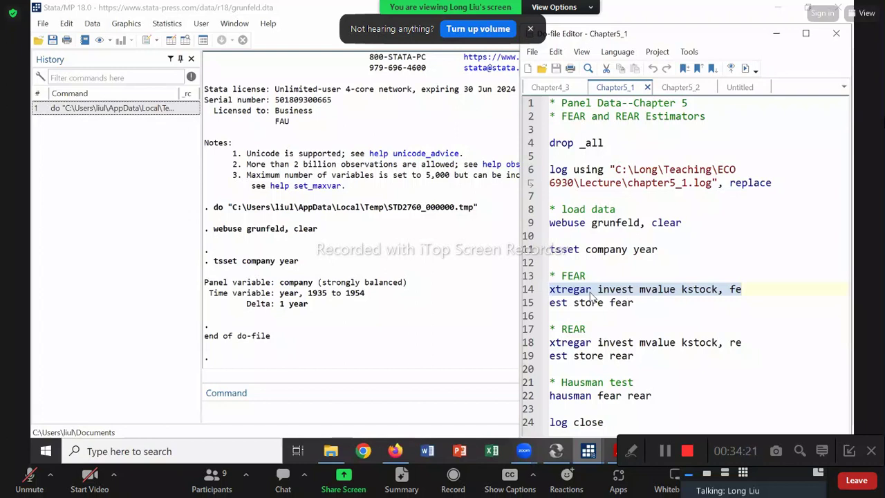
pyautogui.click(643, 304)
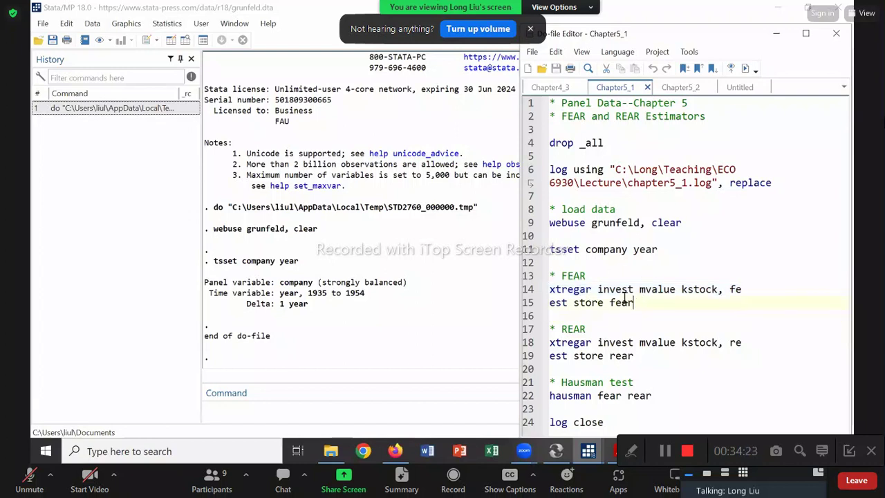
pyautogui.moveTo(639, 302); pyautogui.dragTo(544, 284)
pyautogui.click(745, 68)
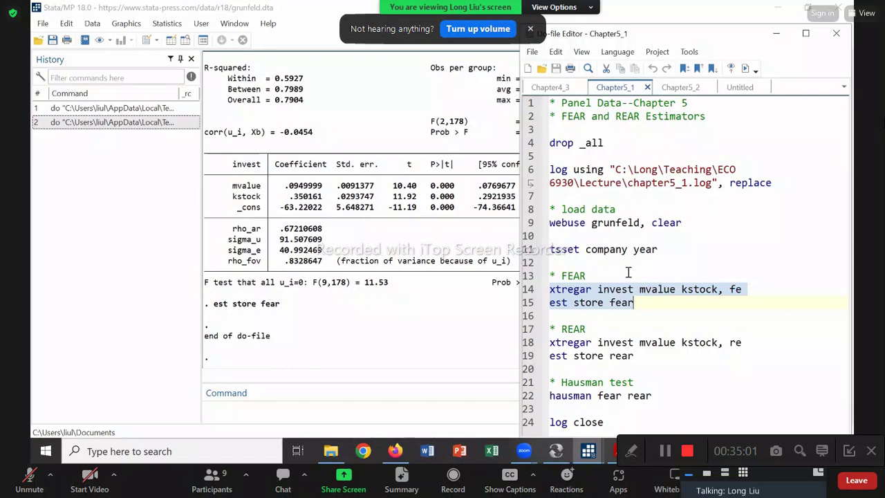
# - Run the REAR section of the do-file: xtregar invest mvalue kstock, re and est store rear
pyautogui.moveTo(635, 357); pyautogui.dragTo(547, 333)
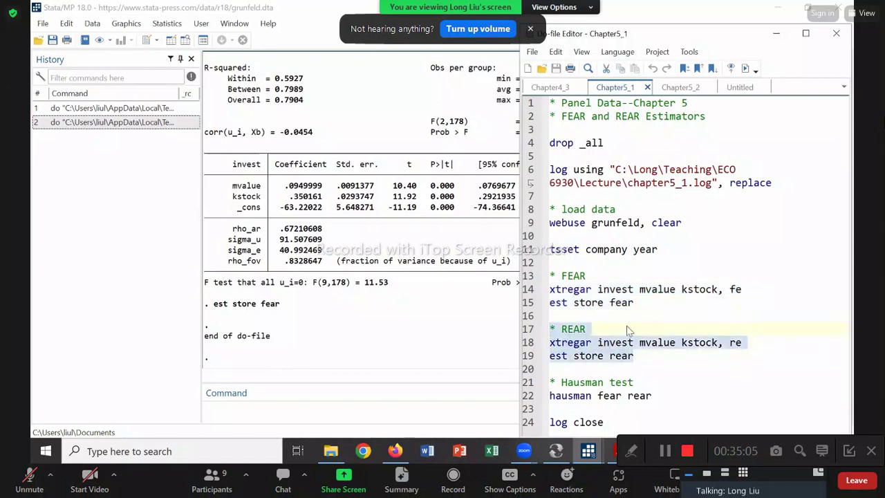
pyautogui.click(745, 70)
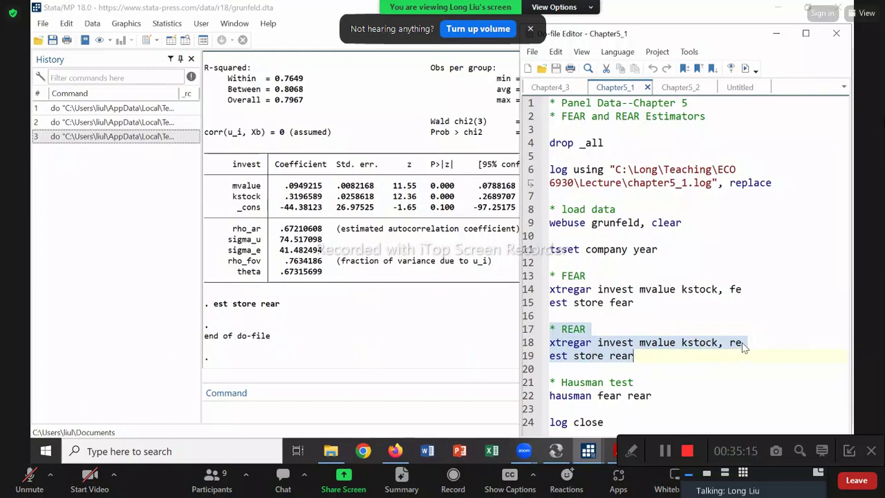
pyautogui.hotkey('ctrl', 'd')
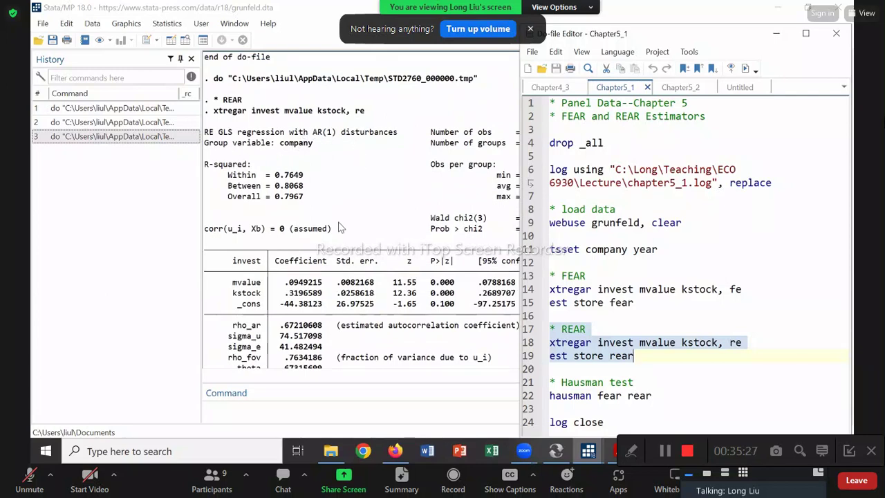
# - Review the REAR estimation output, and run the Hausman test section of the Chapter5_1 do-file: hausman fear rear
pyautogui.scroll(-1, 343, 228)
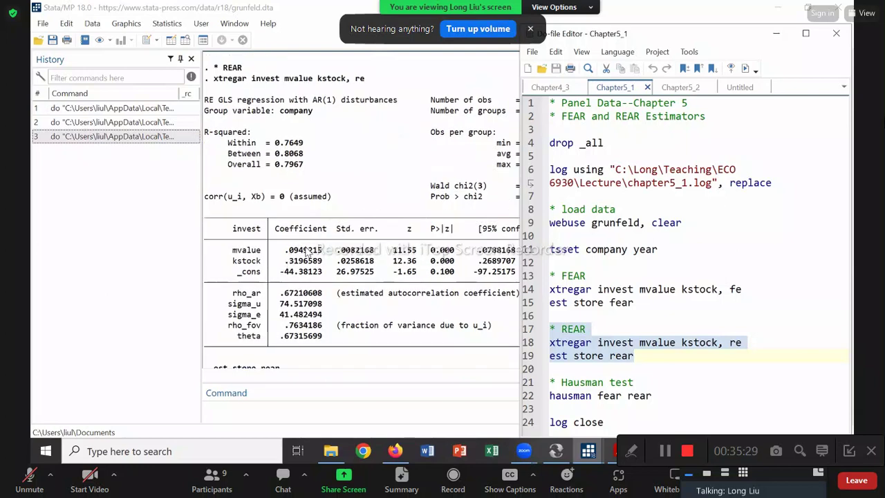
pyautogui.scroll(-2, 304, 296)
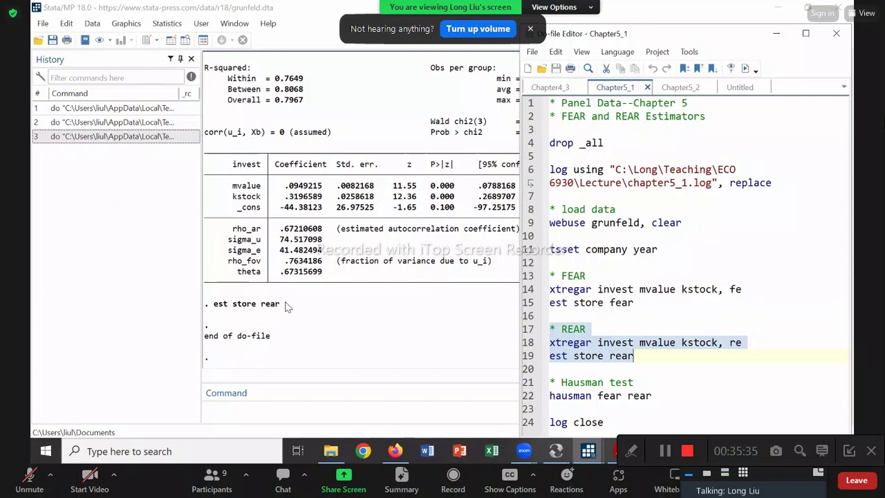
pyautogui.moveTo(653, 396); pyautogui.dragTo(542, 387)
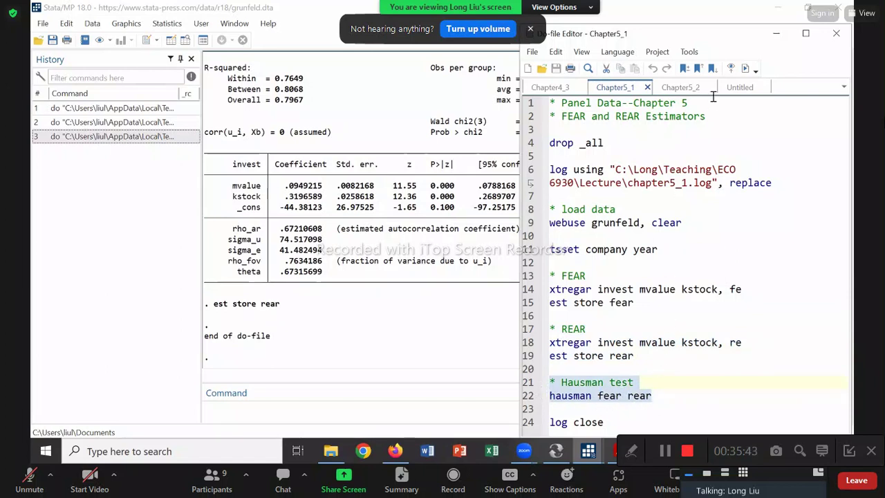
pyautogui.click(745, 68)
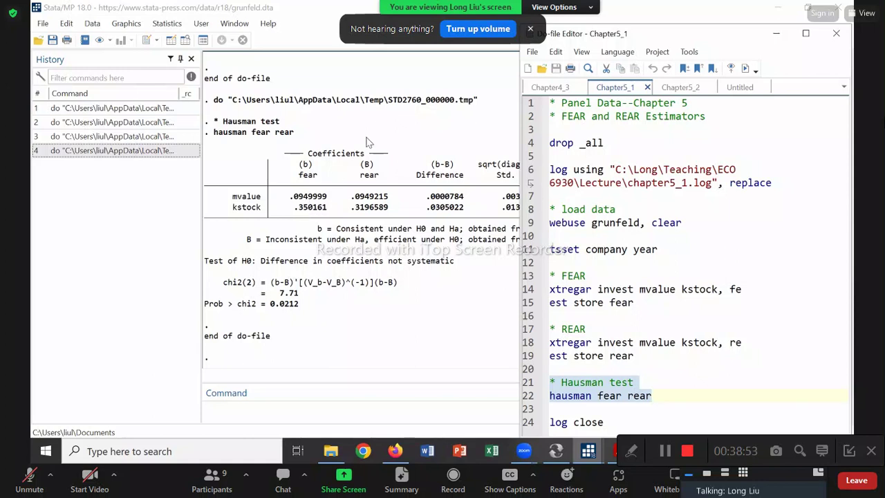
# - Switch to Firefox and open the Chapter 4: Test of Hypotheses with Panel Data page from the course home
pyautogui.click(560, 89)
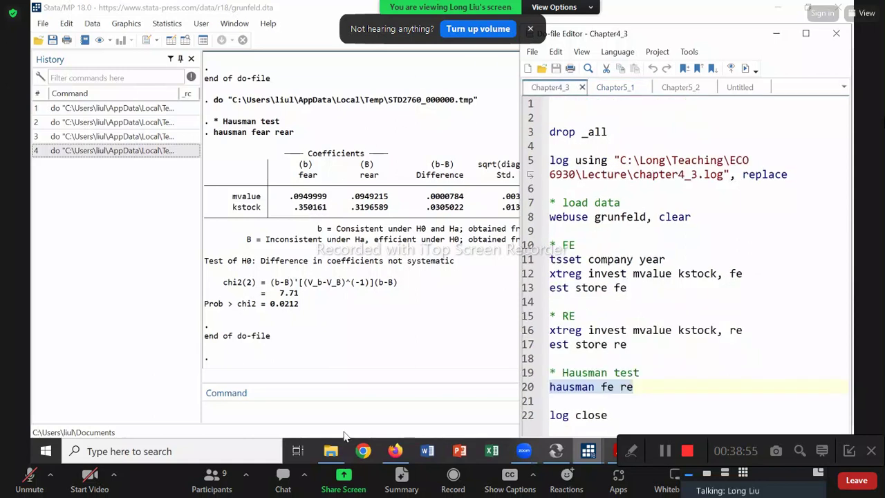
pyautogui.click(394, 451)
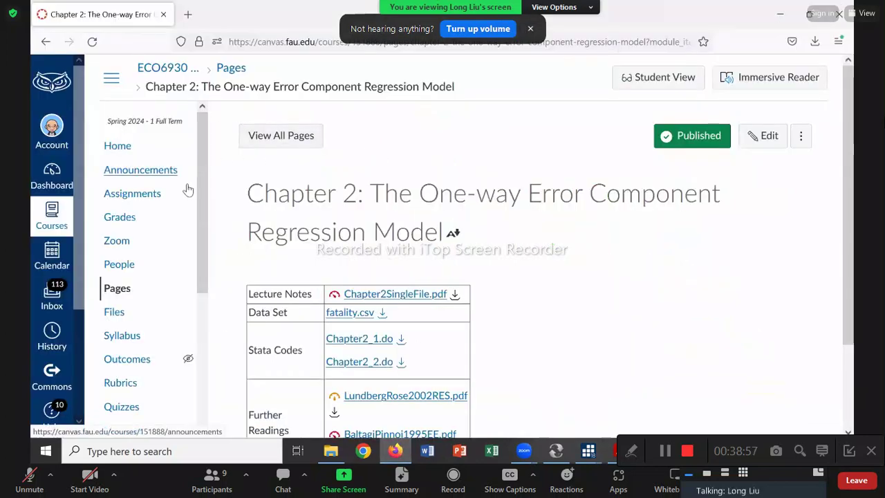
pyautogui.click(121, 145)
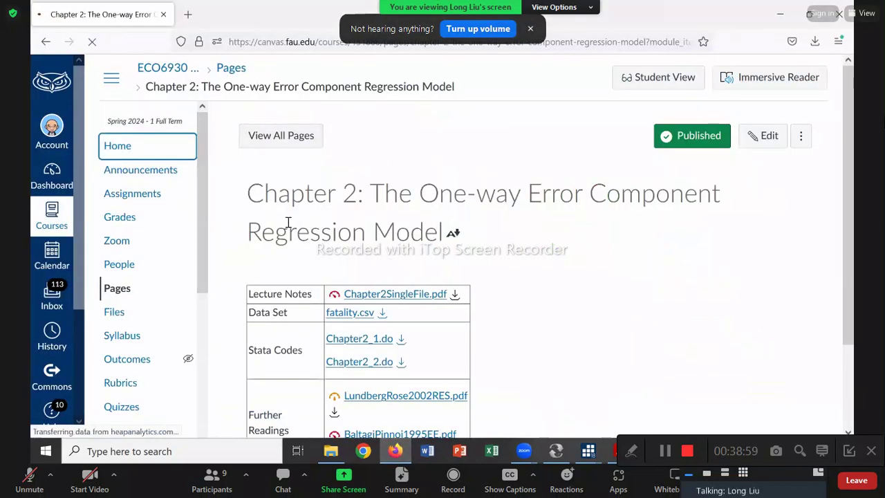
pyautogui.scroll(-1, 349, 271)
pyautogui.scroll(-3, 349, 271)
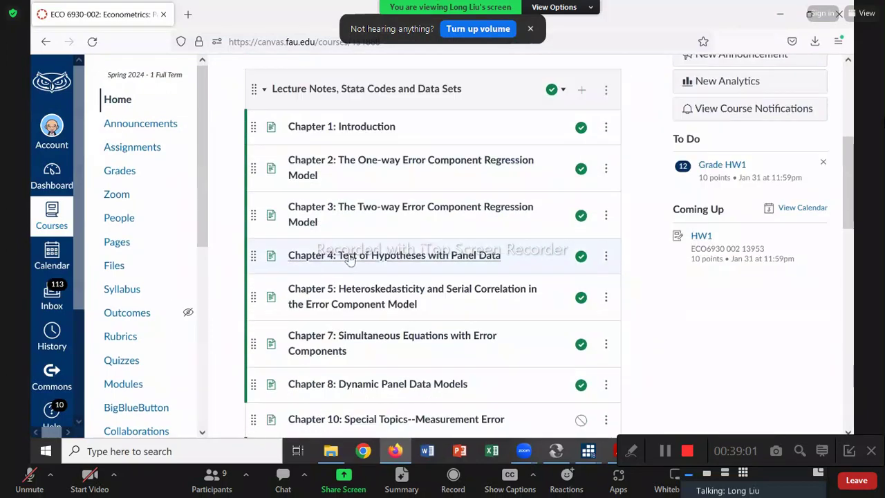
pyautogui.click(376, 258)
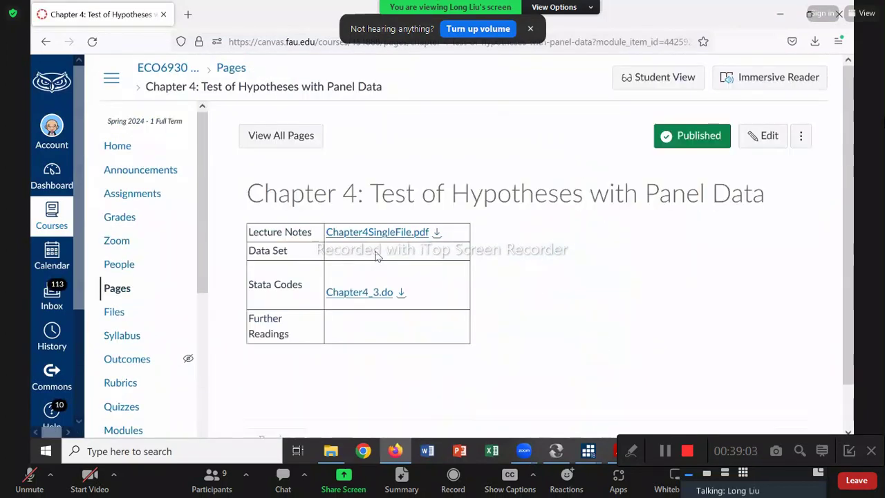
# - Download the lecture notes Chapter4SingleFile.pdf and open them in Adobe Acrobat Reader
pyautogui.click(454, 232)
pyautogui.click(437, 289)
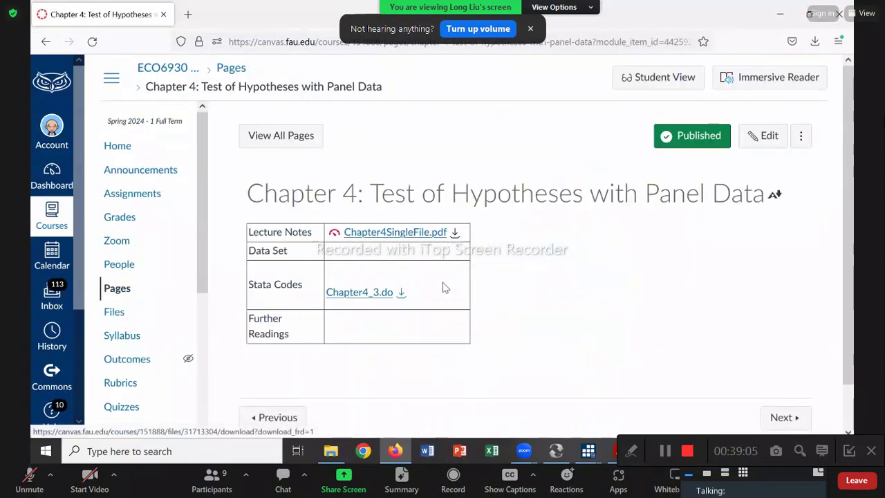
pyautogui.click(678, 74)
pyautogui.click(698, 258)
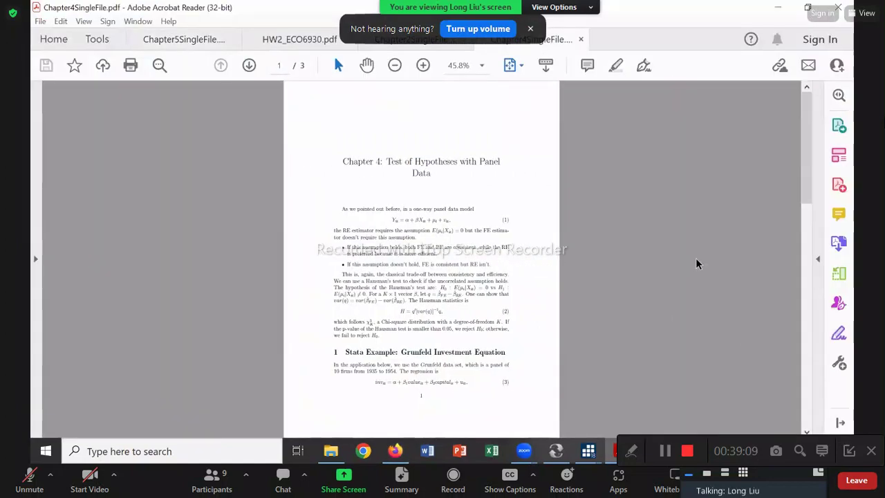
# - Find the Hausman test output in the Chapter 4 notes, and highlight the hausman fe re command and its Prob > chi2 value
pyautogui.scroll(5, 562, 319)
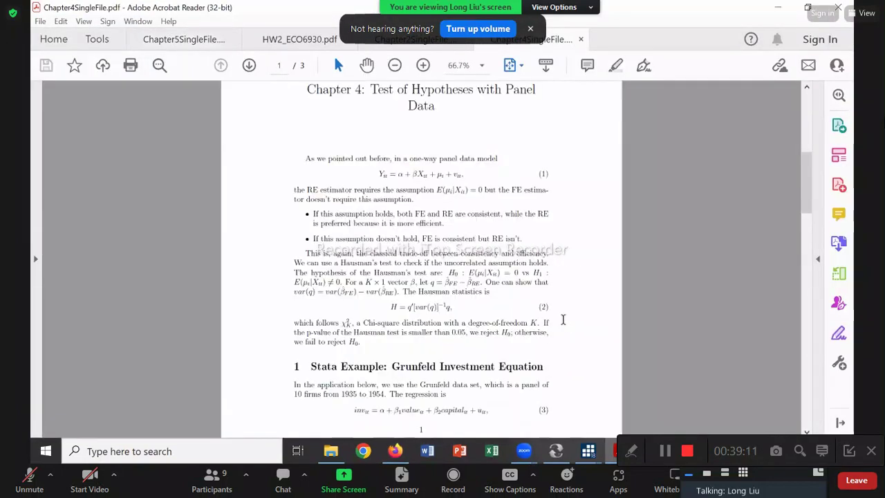
pyautogui.scroll(-15, 679, 294)
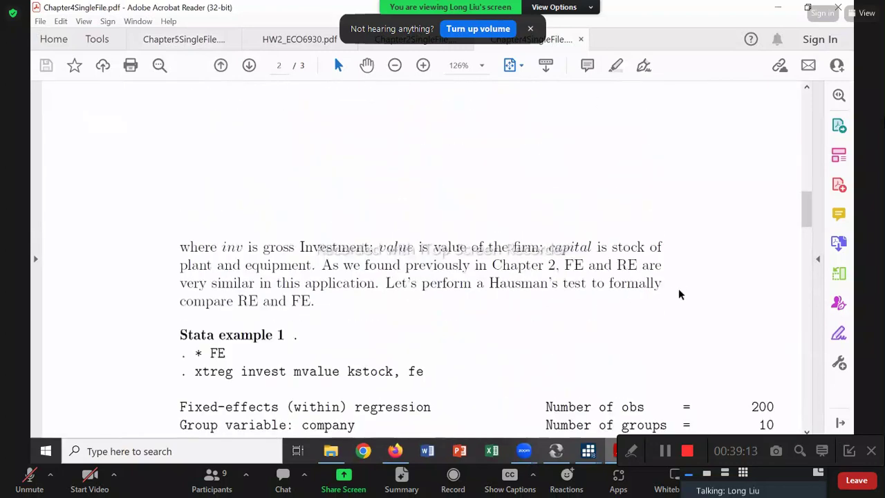
pyautogui.scroll(-8, 679, 294)
pyautogui.scroll(4, 678, 292)
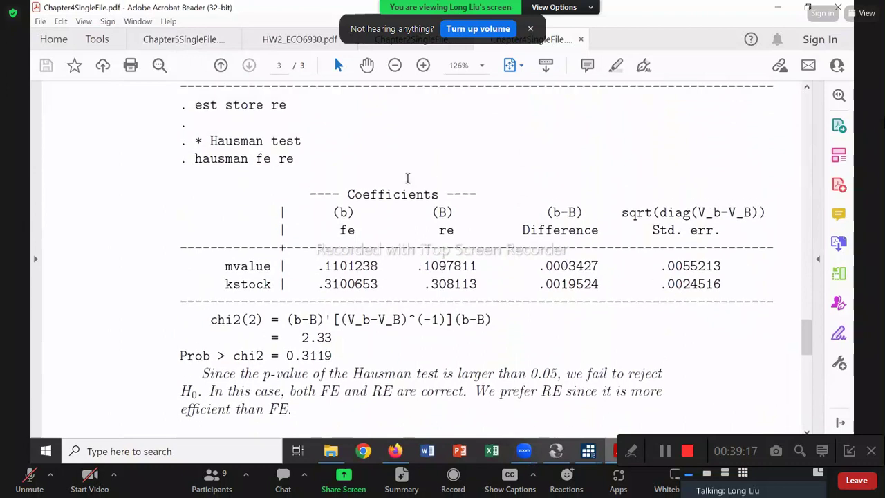
pyautogui.scroll(1, 193, 173)
pyautogui.moveTo(196, 158); pyautogui.dragTo(327, 178)
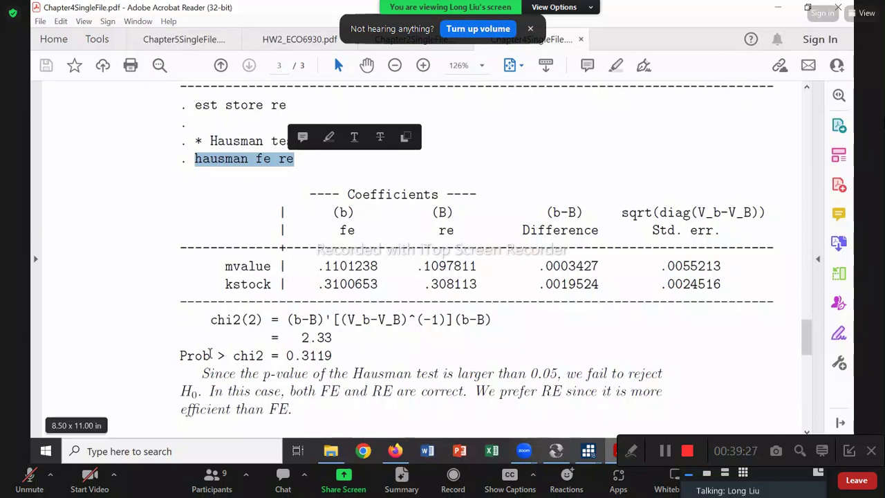
pyautogui.moveTo(288, 355); pyautogui.dragTo(317, 356)
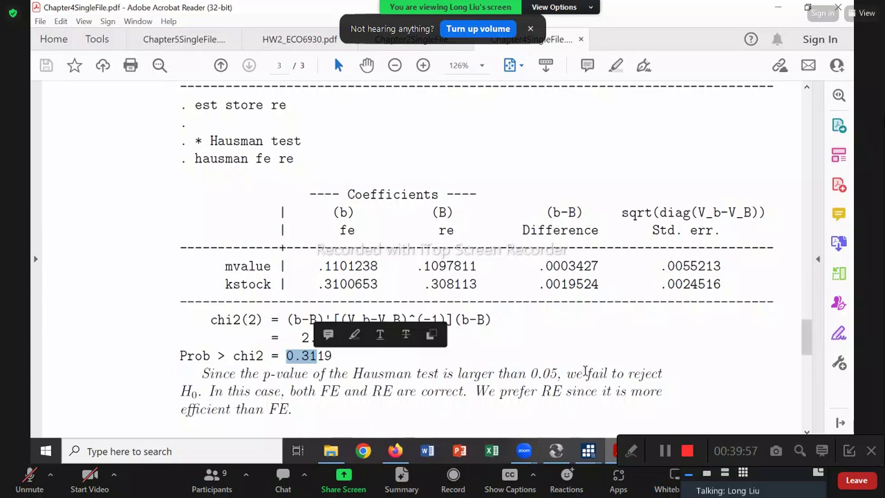
# - Switch to the main Stata window and highlight the Prob > chi2 value and the fear and rear headings in the Hausman output
pyautogui.click(591, 453)
pyautogui.click(516, 357)
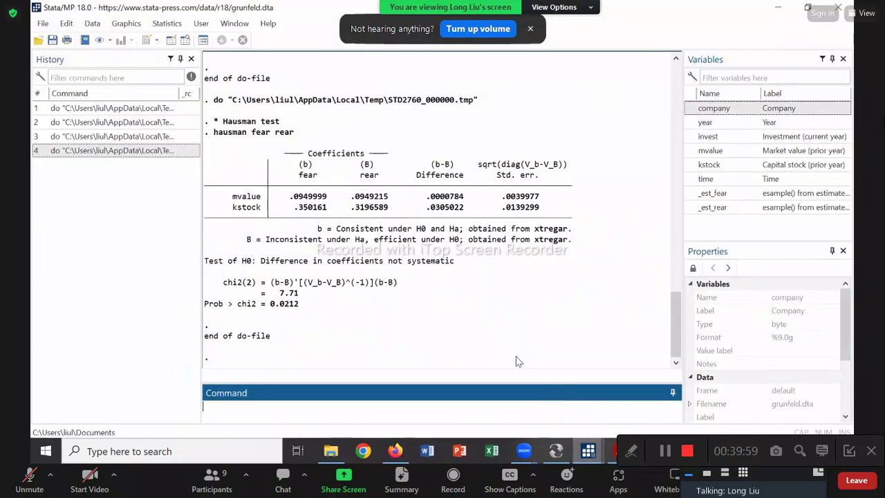
pyautogui.click(301, 304)
pyautogui.moveTo(276, 309); pyautogui.dragTo(269, 307)
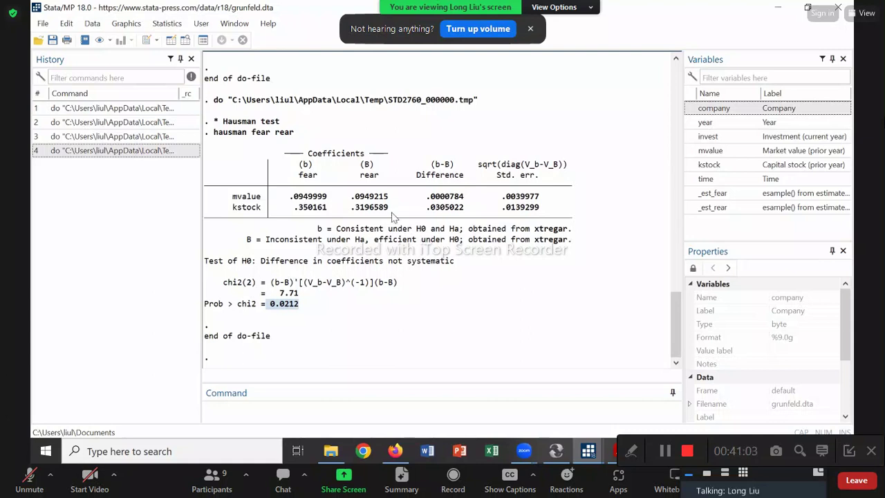
pyautogui.moveTo(297, 174); pyautogui.dragTo(379, 178)
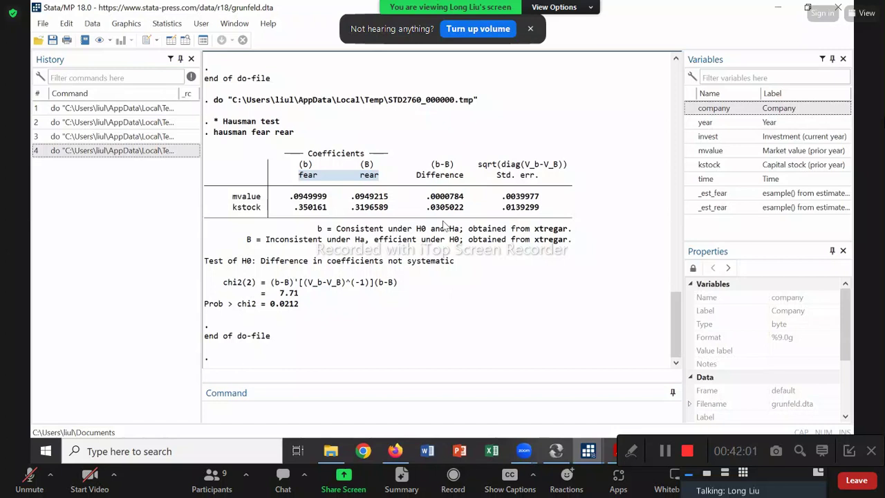
pyautogui.moveTo(298, 174); pyautogui.dragTo(312, 176)
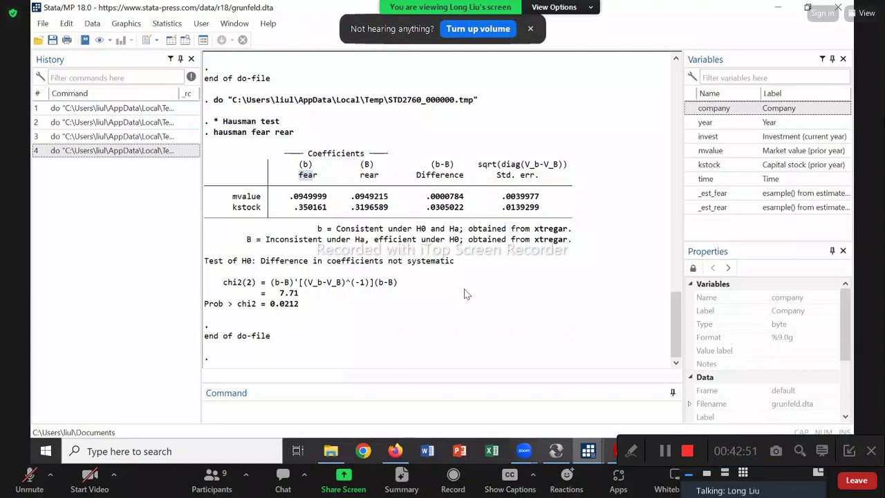
# - Switch to Chapter5SingleFile.pdf in Acrobat Reader, go to section 1.2 and highlight its heading FD, FE and FEAR
pyautogui.moveTo(609, 449)
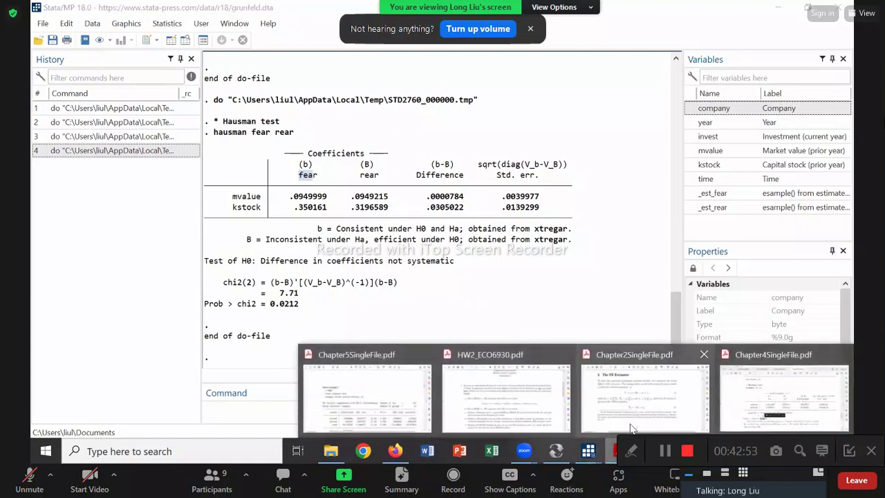
pyautogui.click(415, 387)
pyautogui.scroll(-10, 482, 297)
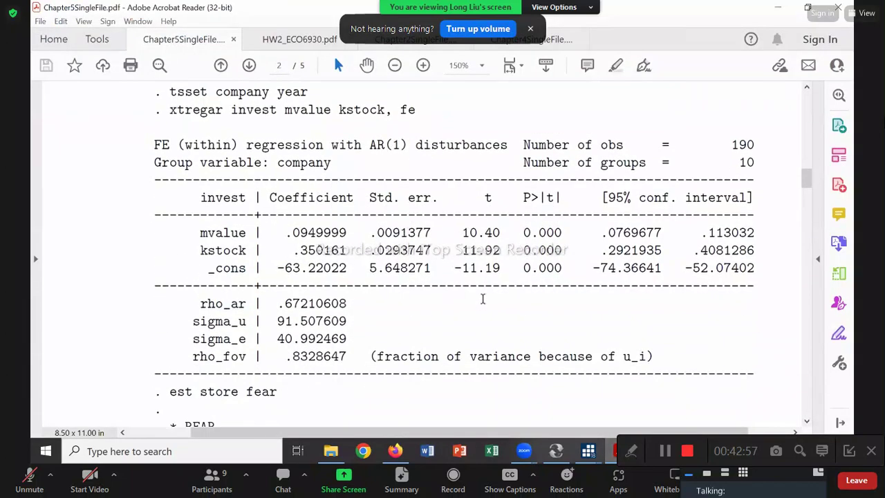
pyautogui.scroll(-2, 483, 297)
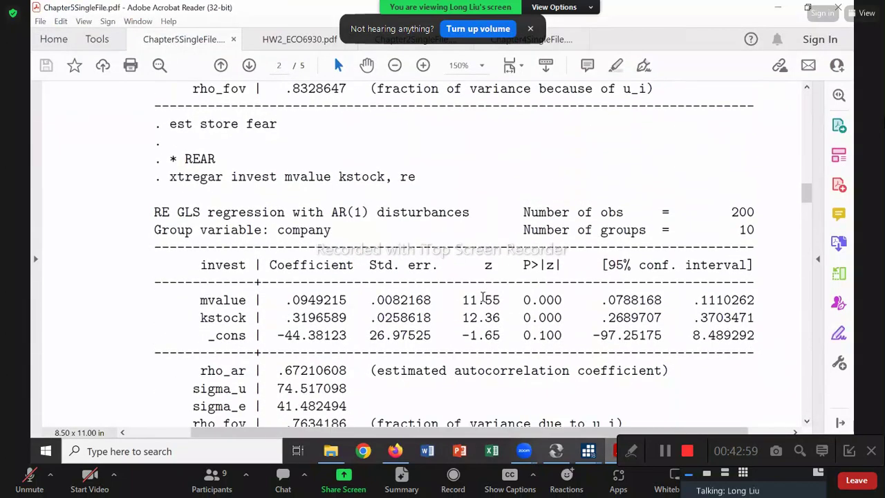
pyautogui.scroll(-3, 482, 297)
pyautogui.scroll(-12, 480, 295)
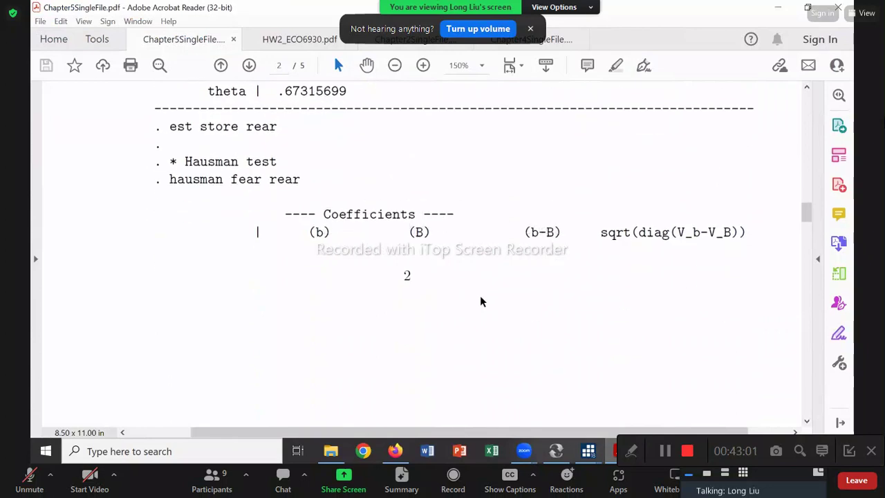
pyautogui.scroll(-5, 480, 293)
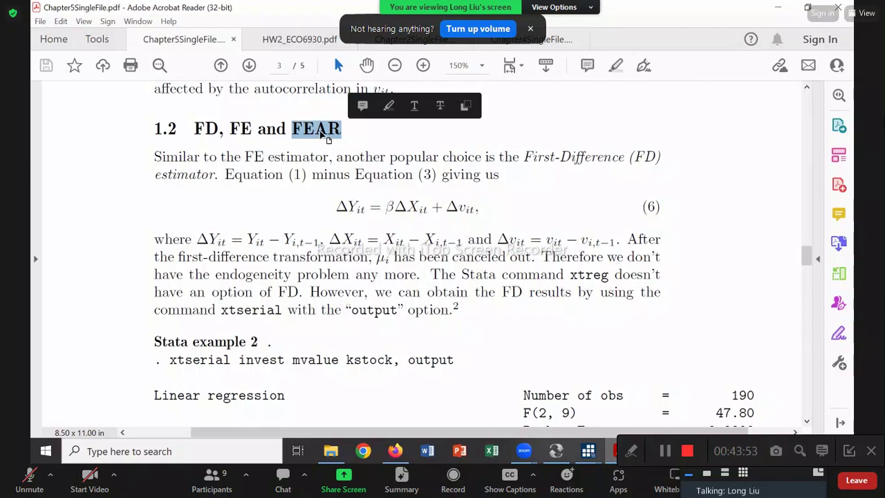
pyautogui.moveTo(204, 129); pyautogui.dragTo(345, 129)
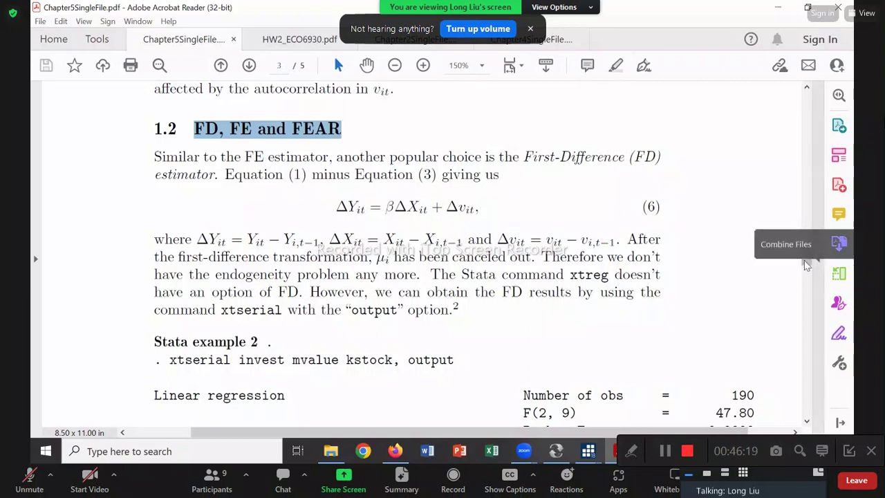
# - Go back to section 1, Serial Correlation: The AR(1) Process, and highlight the regression model in equation (1)
pyautogui.moveTo(806, 253); pyautogui.dragTo(806, 127)
pyautogui.moveTo(213, 194); pyautogui.dragTo(395, 194)
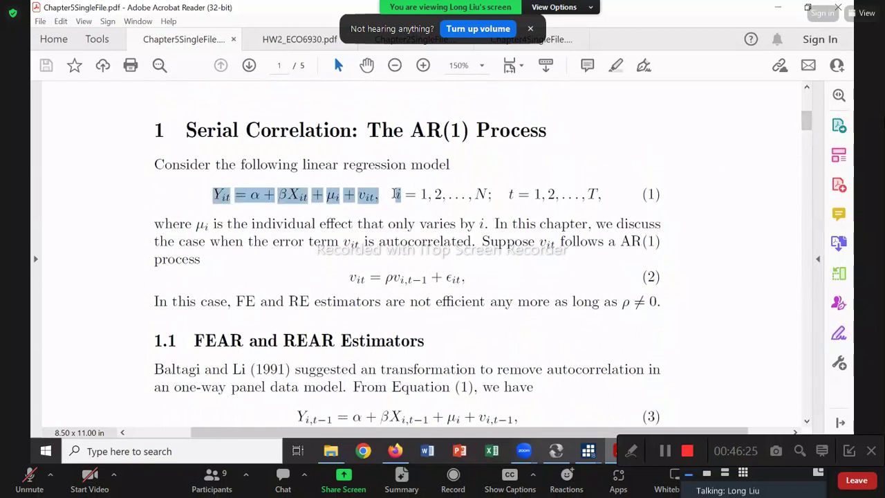
pyautogui.click(401, 195)
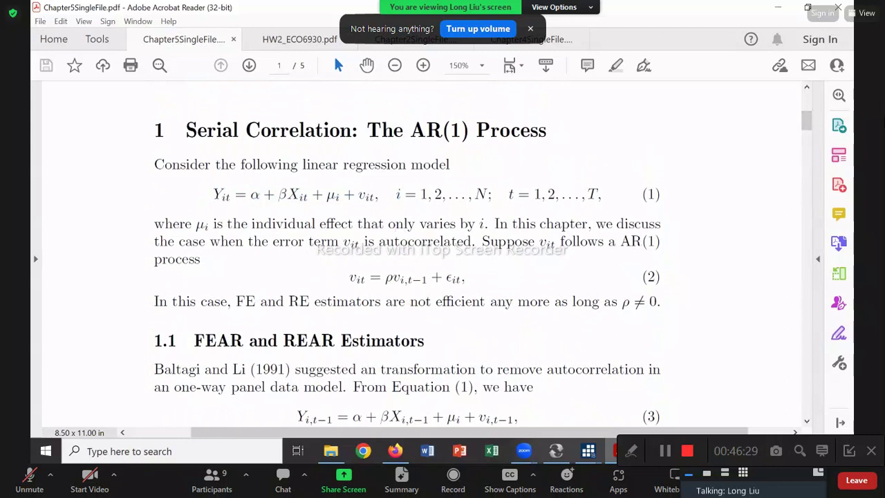
pyautogui.click(806, 420)
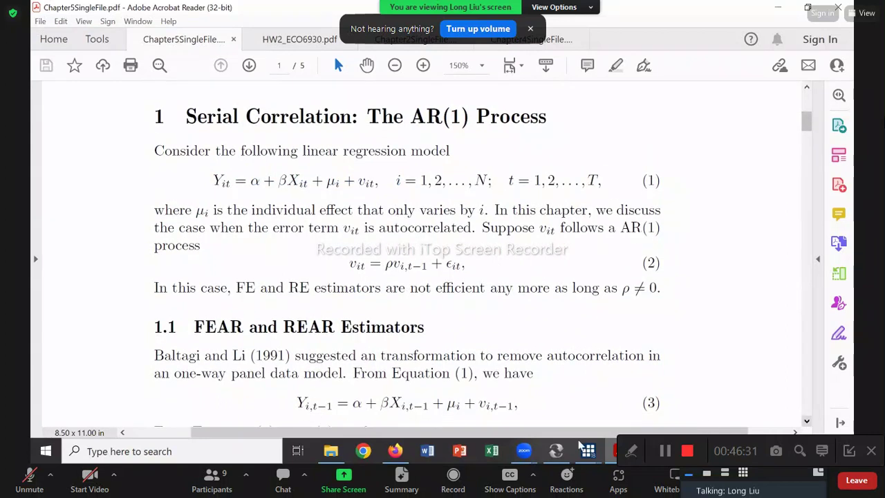